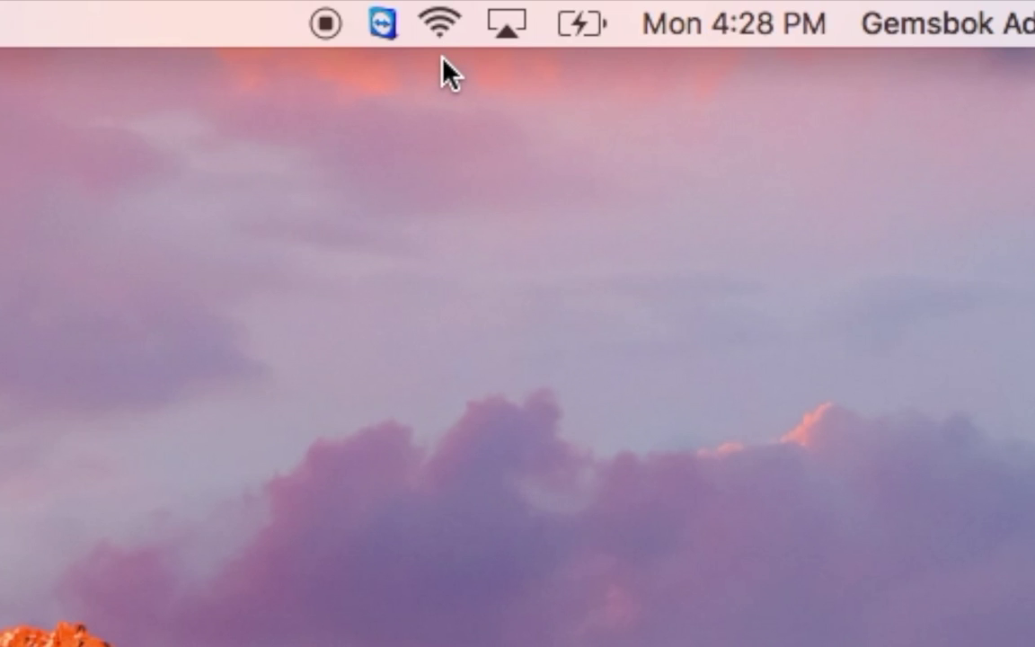
Show extended Wi-Fi details for Gemsbok 5GHz: channel 149 and -51 dBm RSSI
click(441, 27)
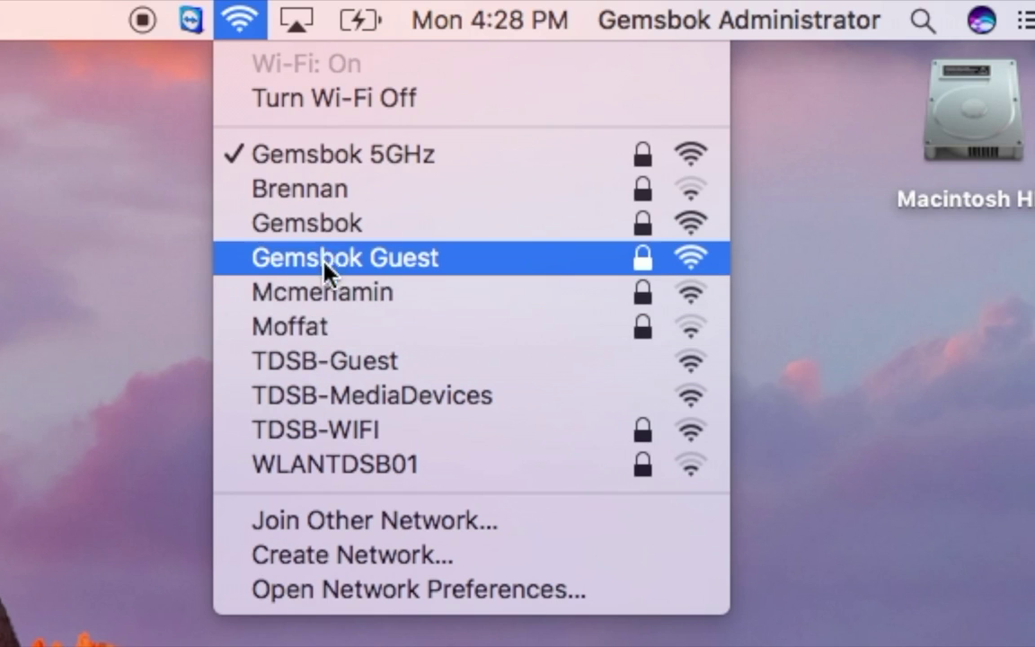
click(51, 271)
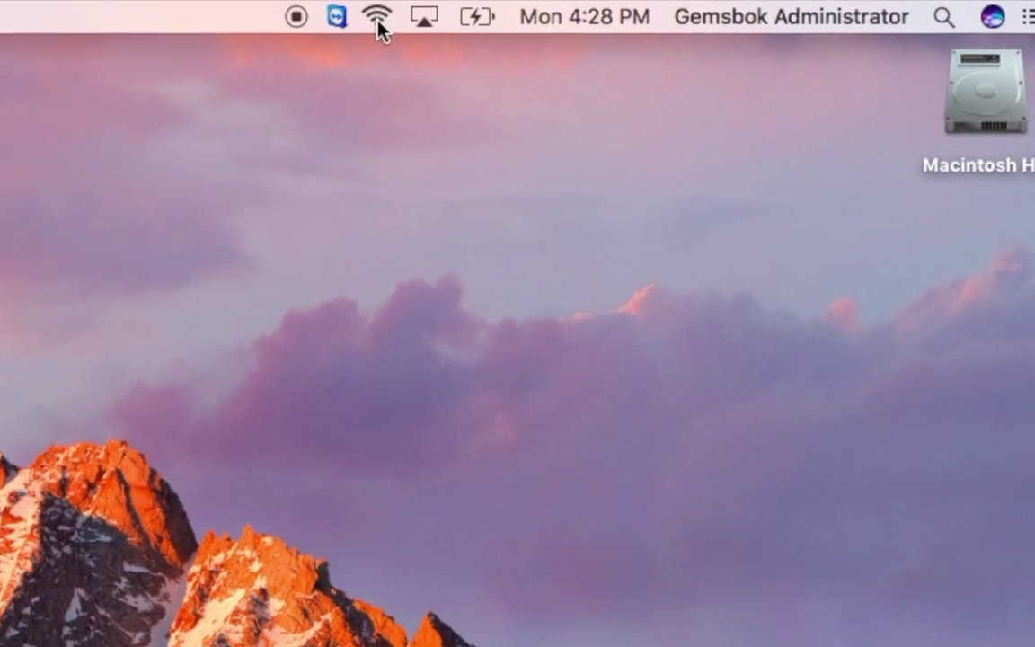
click(434, 20)
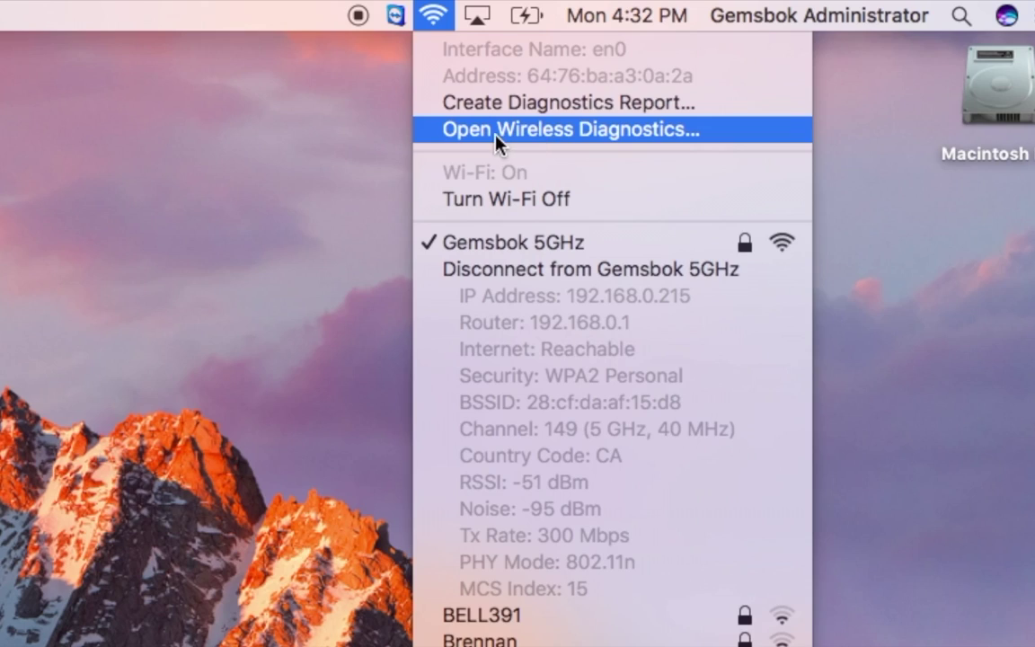
Launch Wireless Diagnostics from the Wi-Fi menu, reaching its Introduction page
click(592, 131)
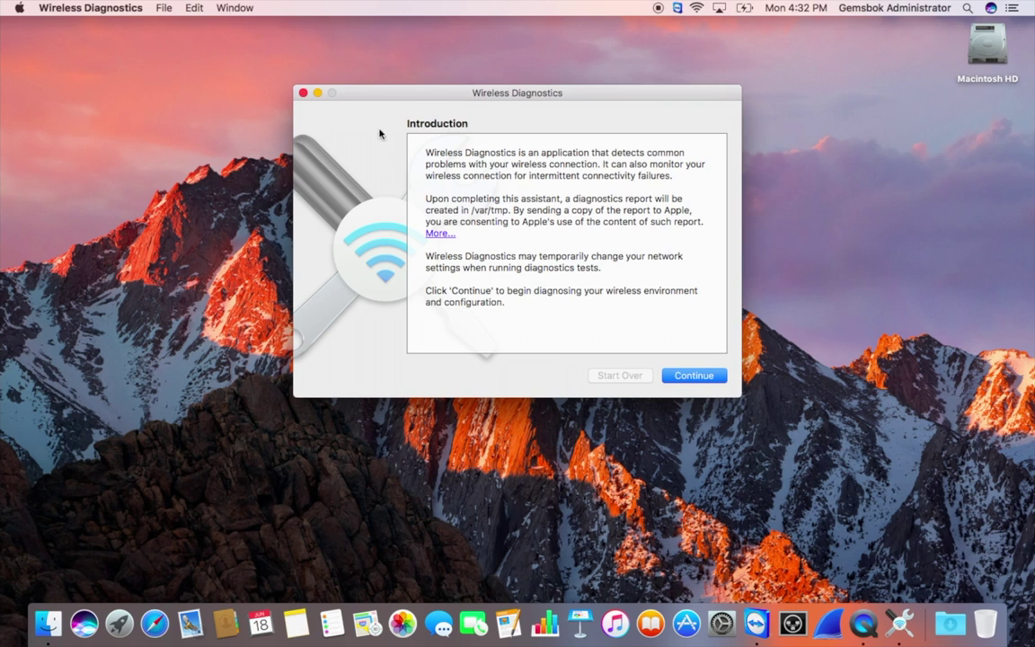
click(237, 8)
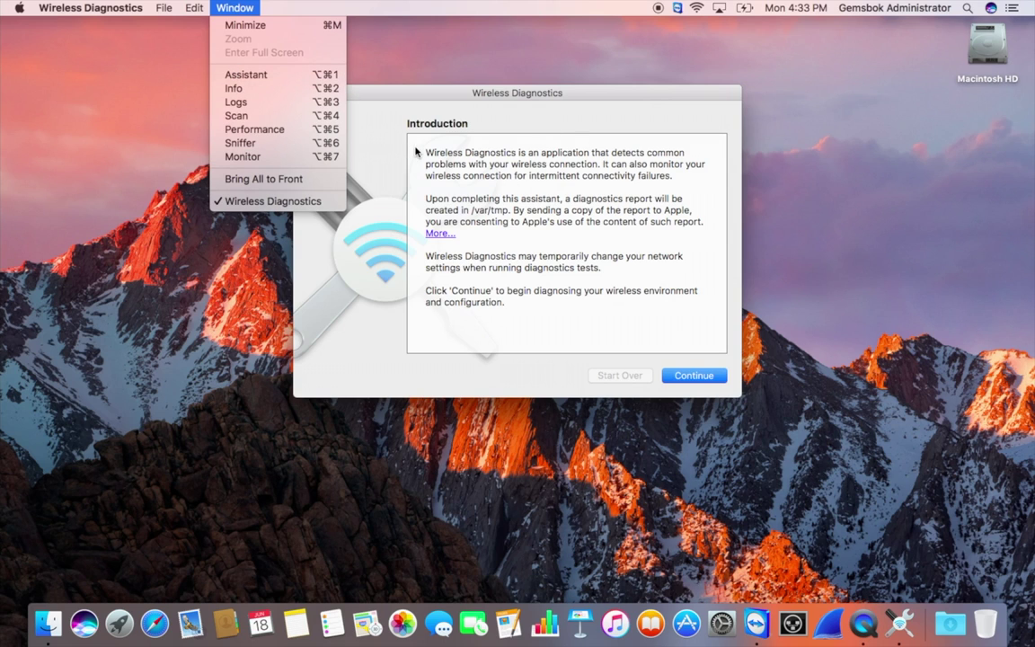
Open the Info window, compare it with the menu-bar Wi-Fi details, and park it at the left edge
click(237, 93)
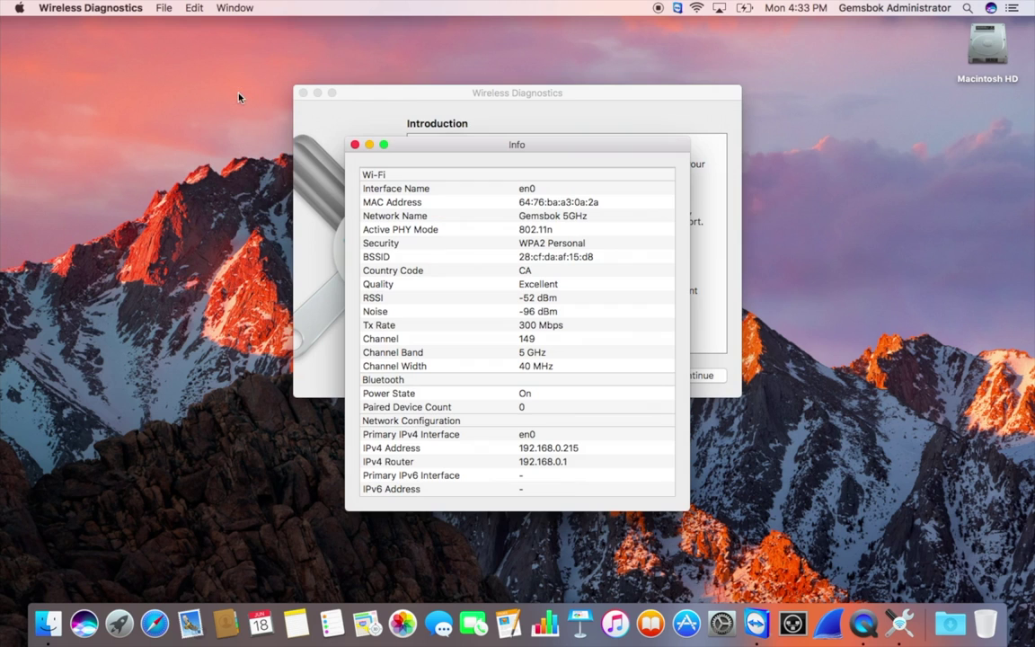
drag(412, 149, 407, 49)
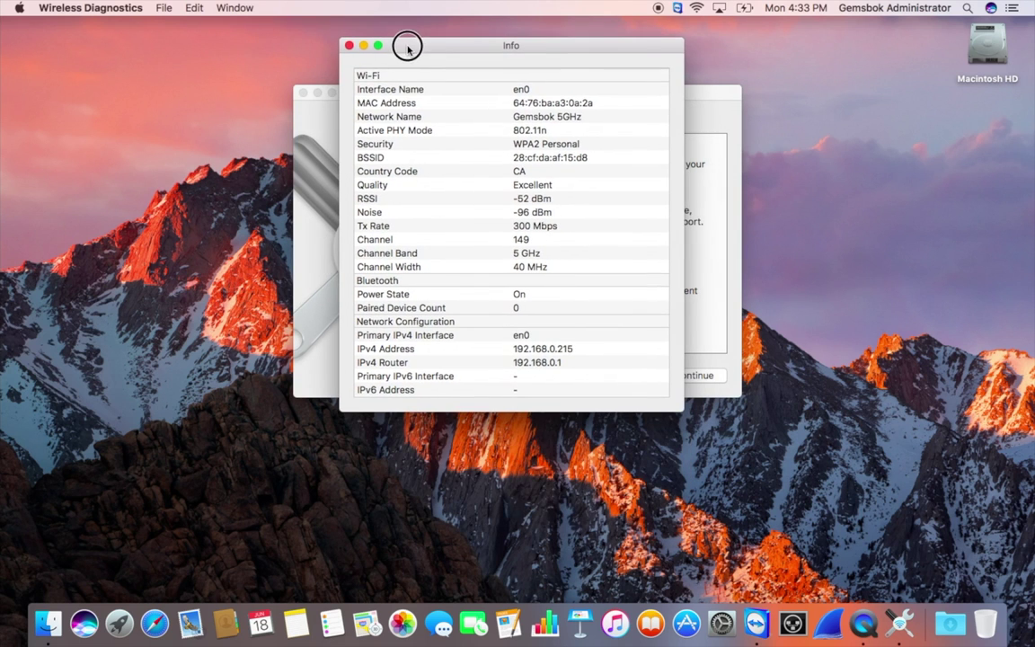
alt+click(697, 11)
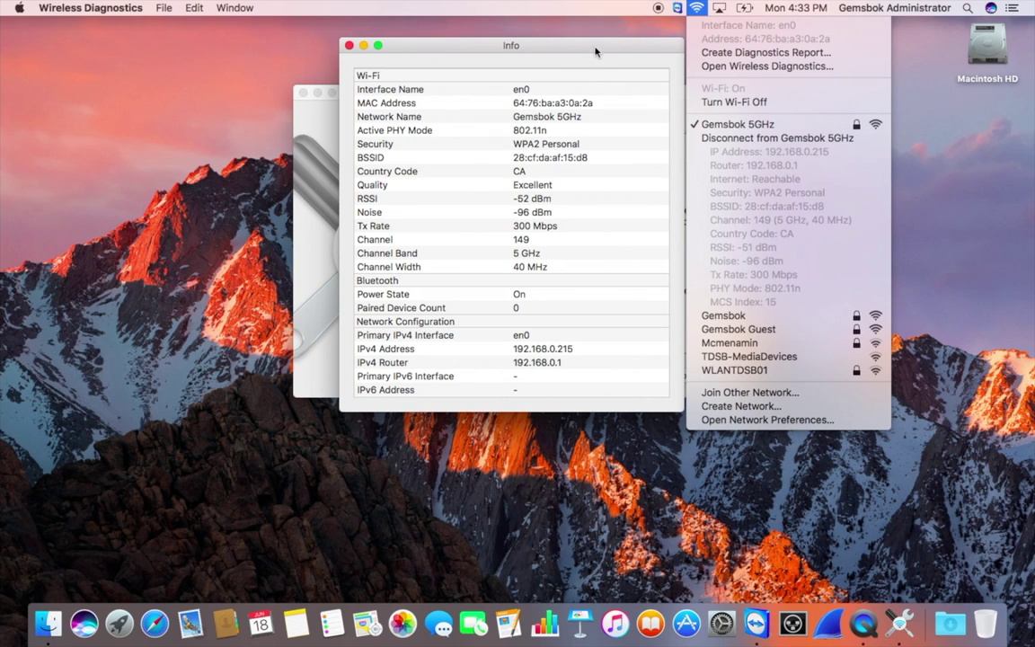
click(629, 33)
click(644, 46)
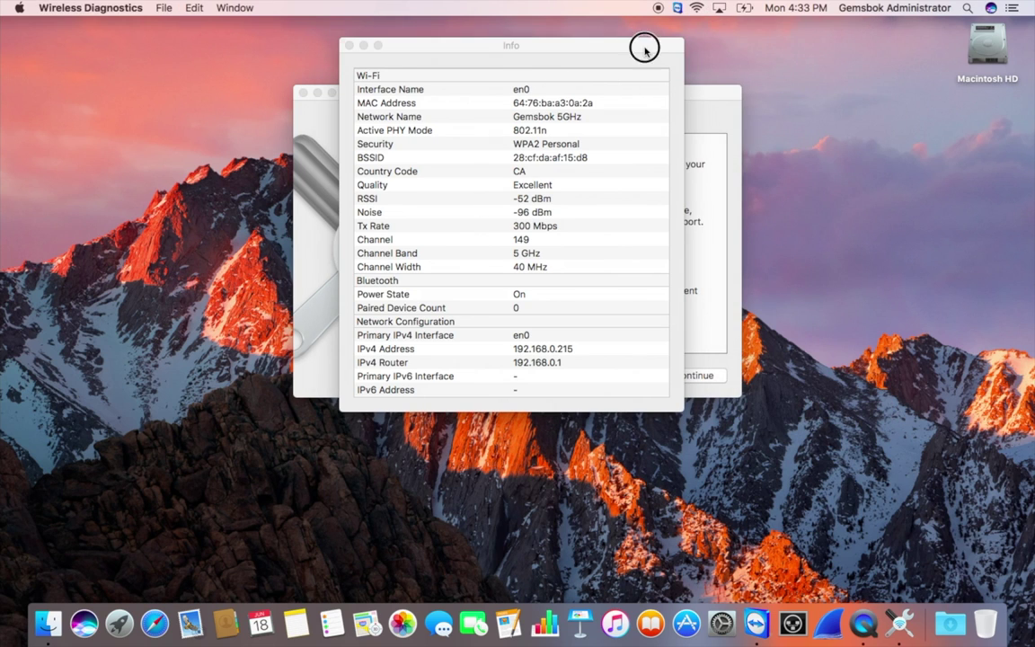
drag(386, 43, 90, 131)
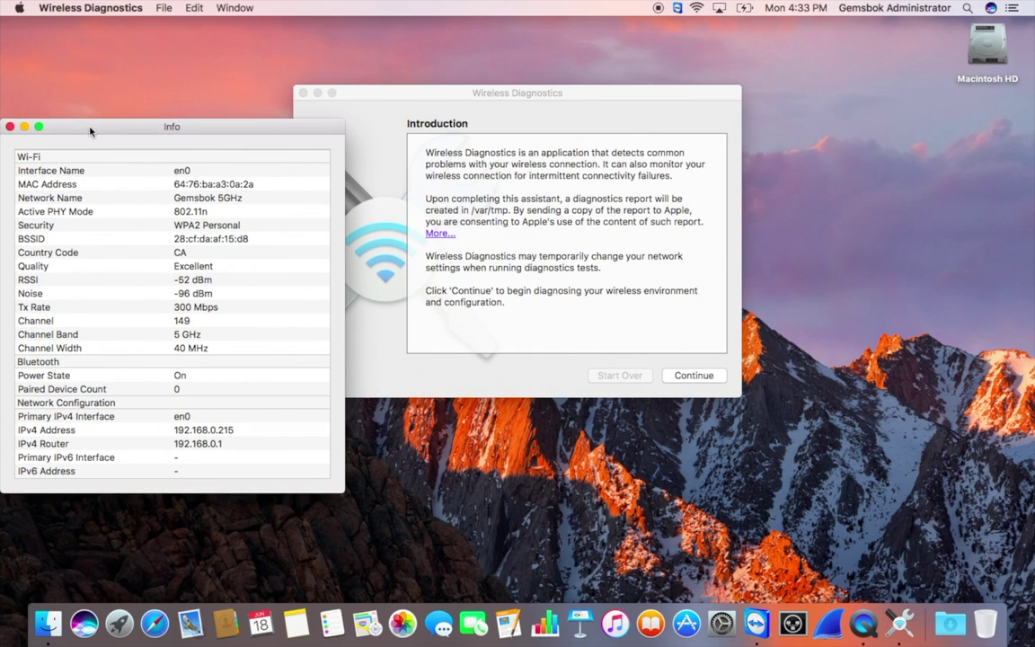
Open the Logs window with its unchecked Wi-Fi and System background logging options
click(229, 8)
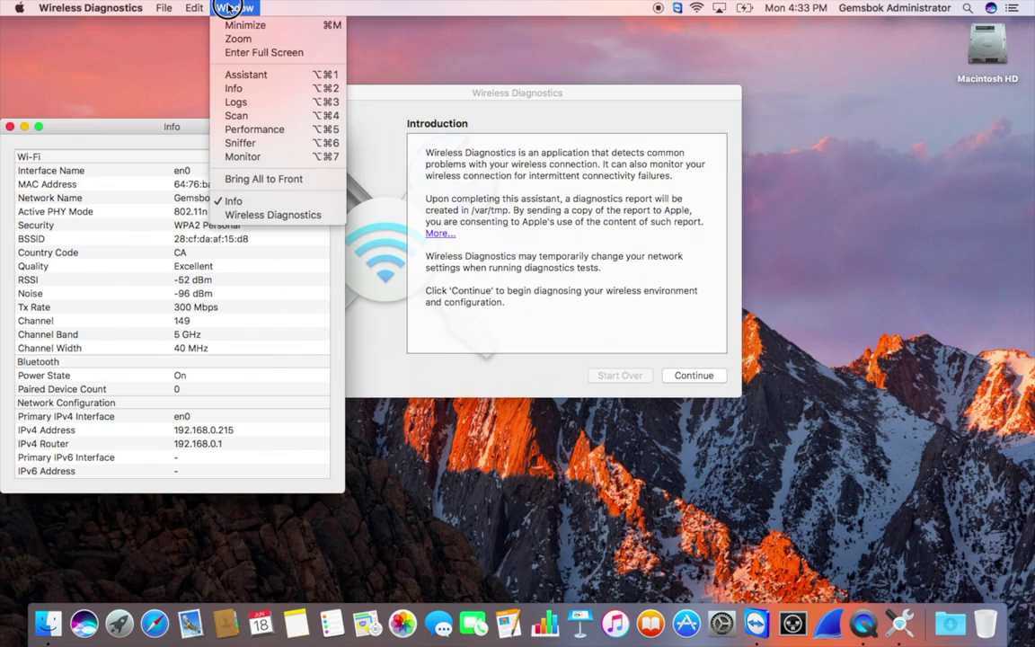
click(238, 103)
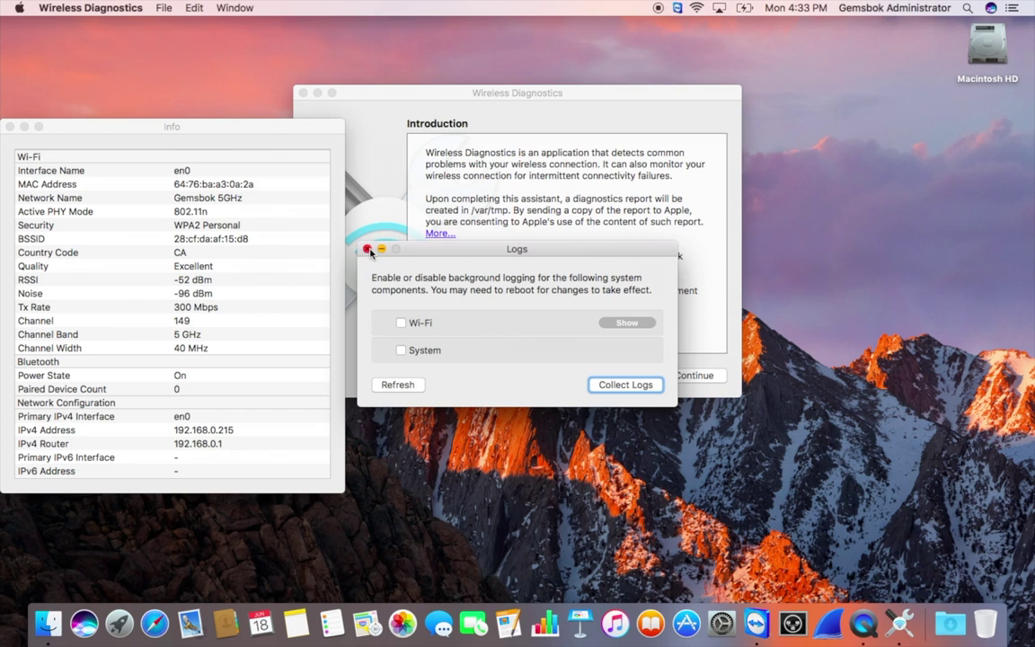
Close Logs, open the Scan window listing 4 networks, and move it to the top
click(366, 249)
click(235, 7)
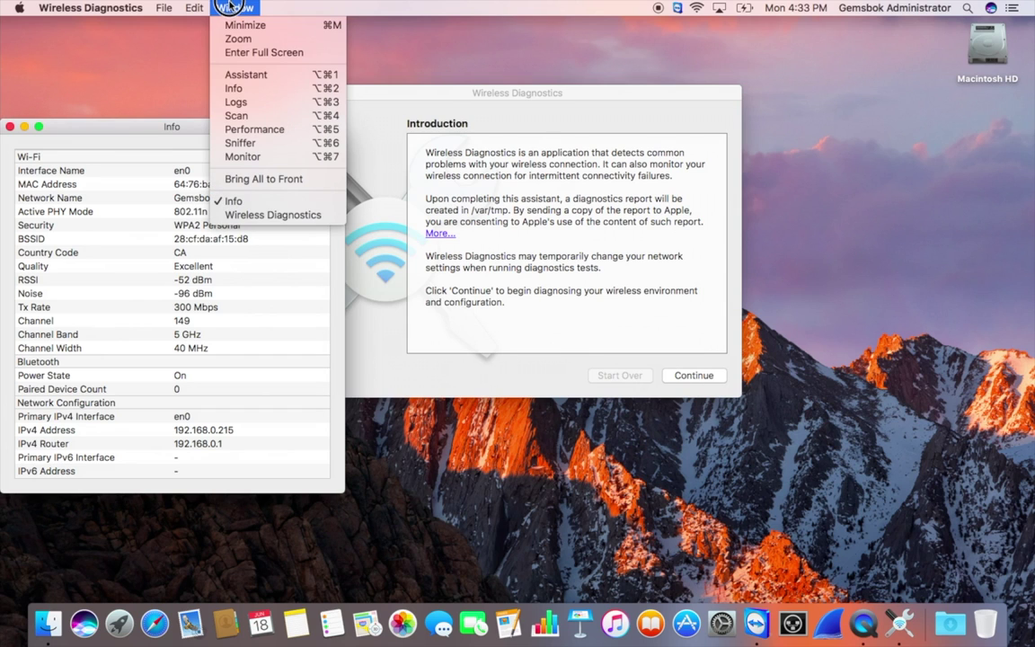
click(238, 116)
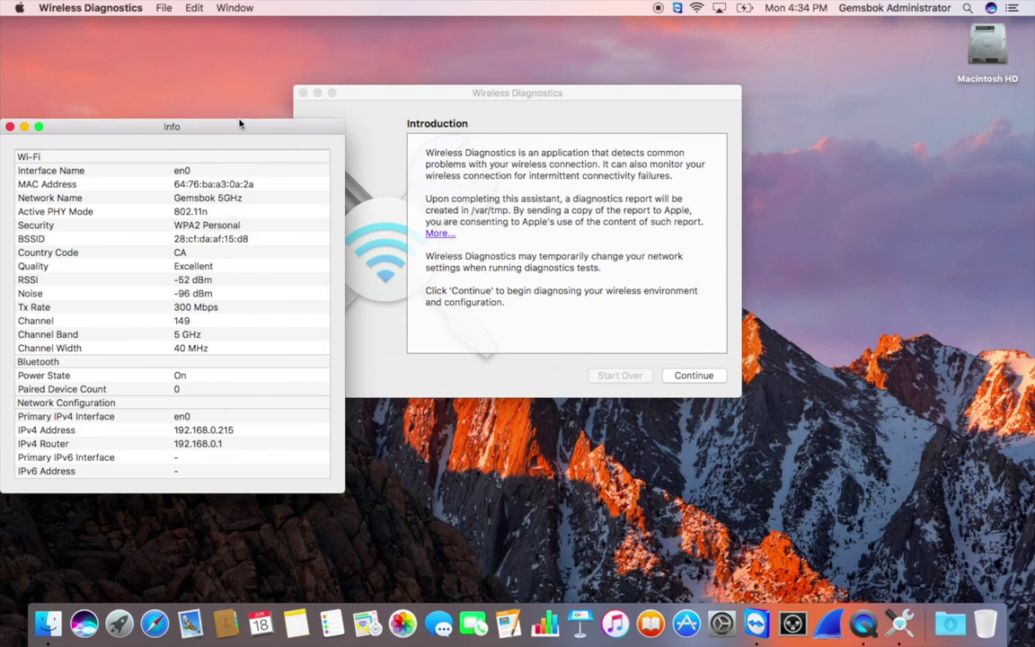
drag(271, 222, 364, 43)
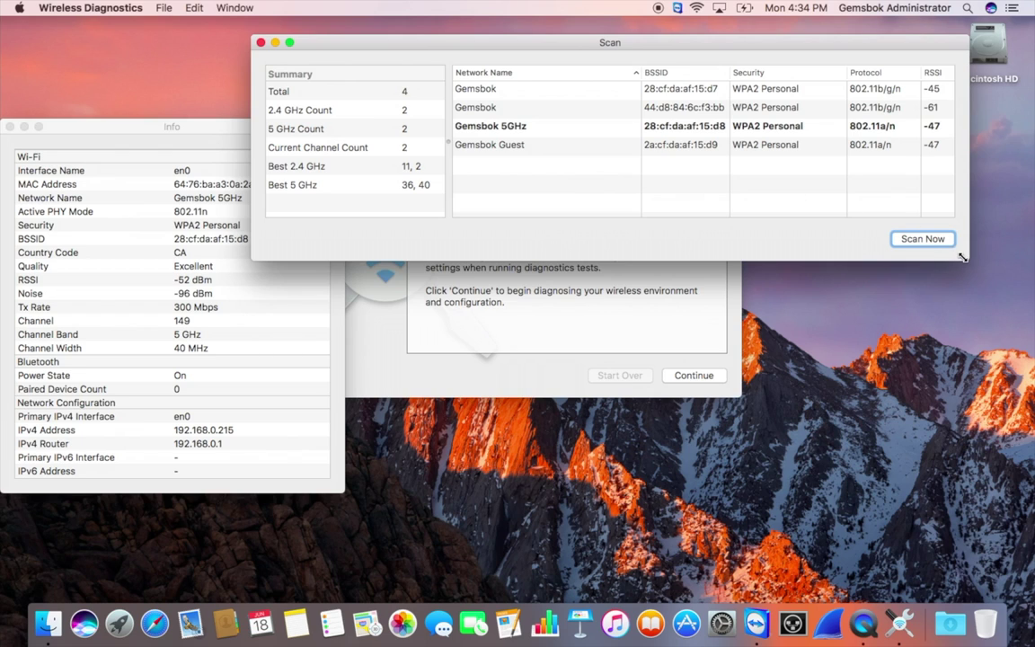
Rescan to list 6 networks, then drag the Scan window to the lower half
click(924, 239)
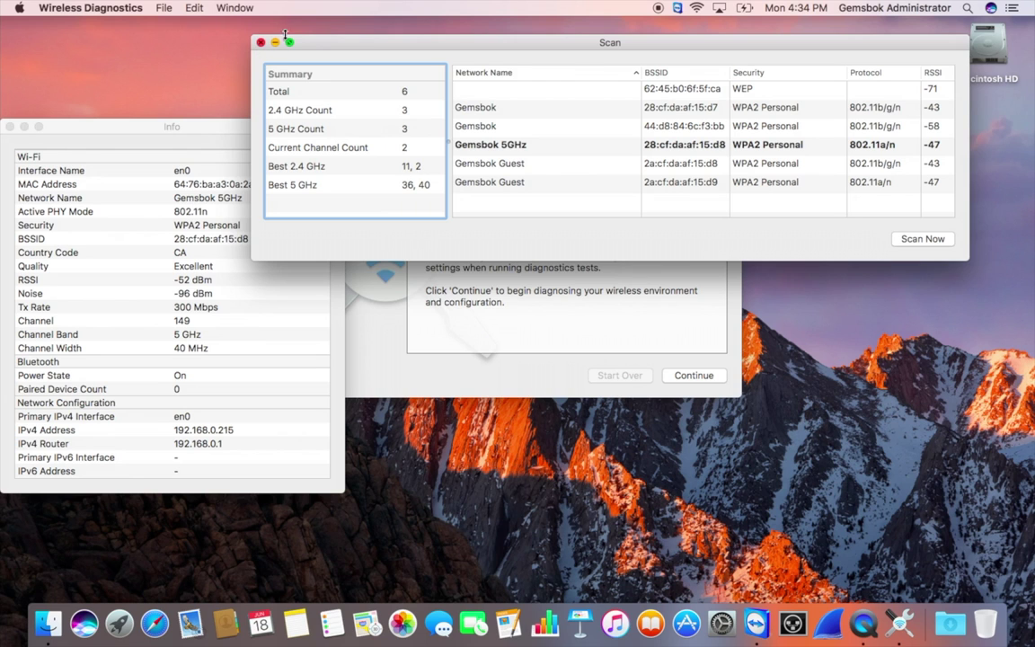
drag(306, 42, 256, 383)
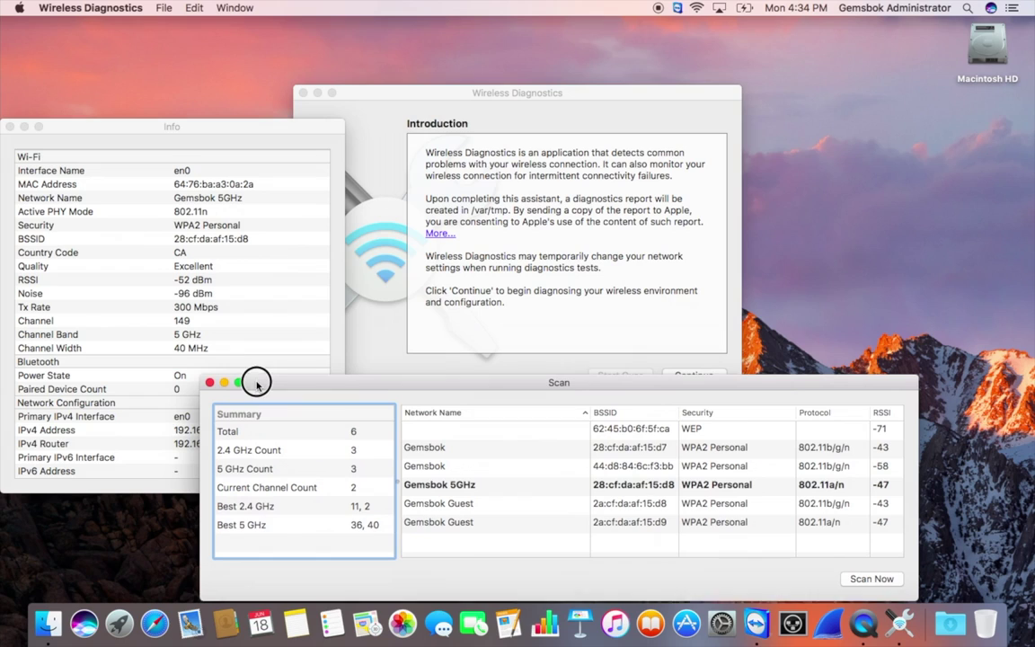
Open the Performance graphs of rate, quality and signal, placed at the top right
click(232, 7)
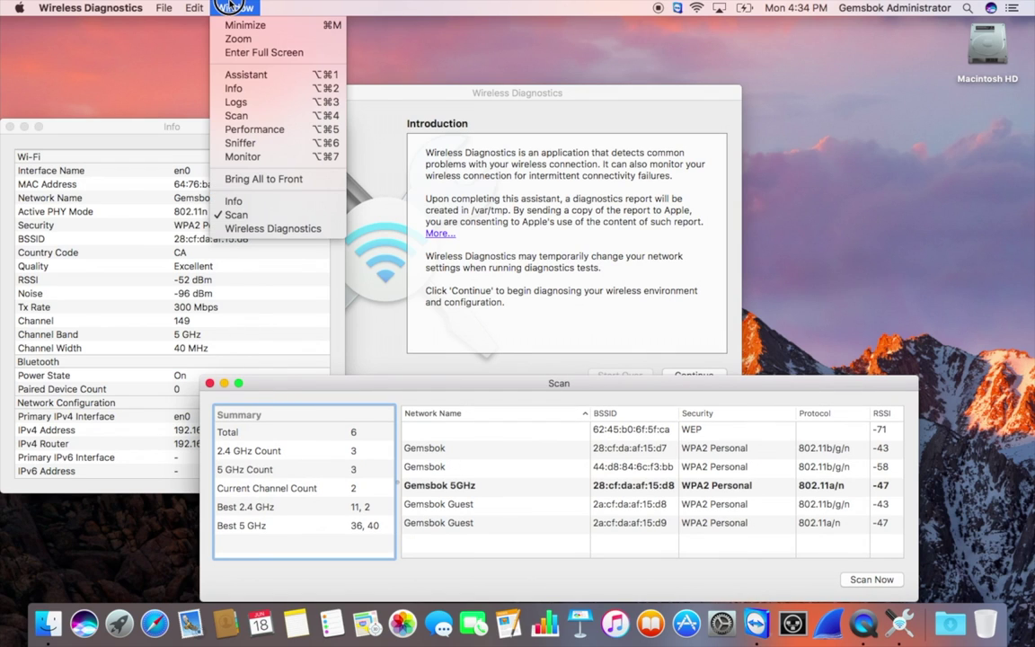
click(251, 130)
drag(361, 193, 577, 27)
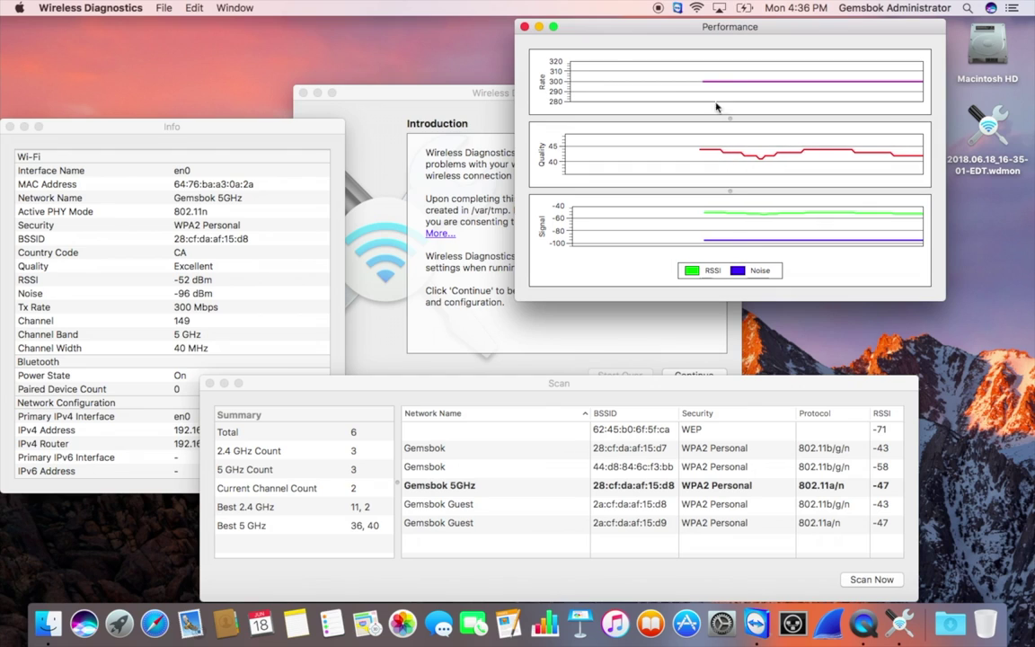
Open the Sniffer window and move it to the top left
click(234, 7)
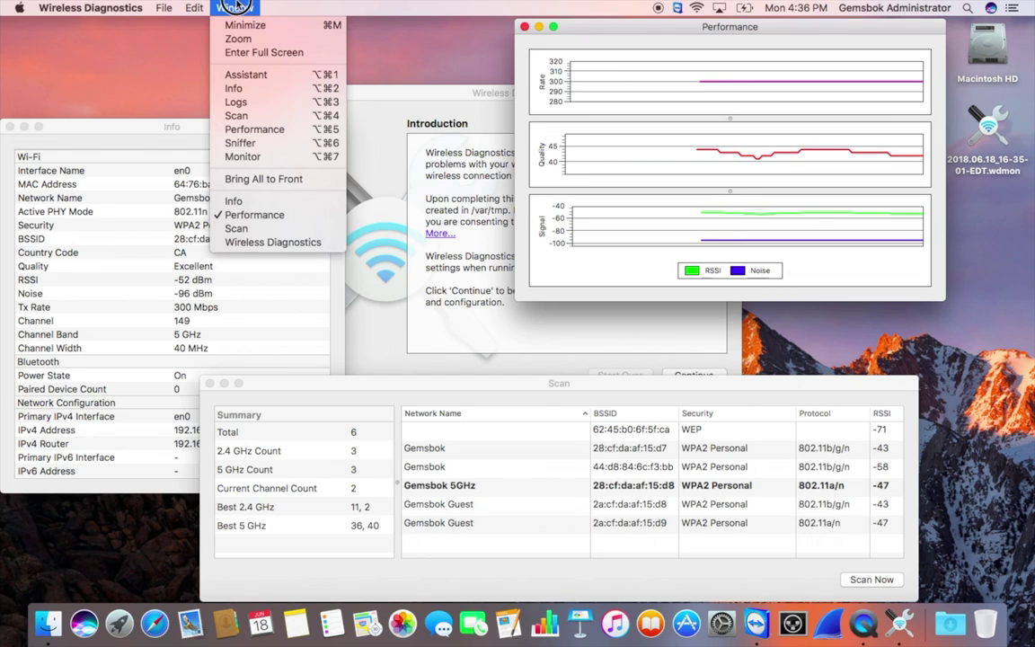
click(241, 143)
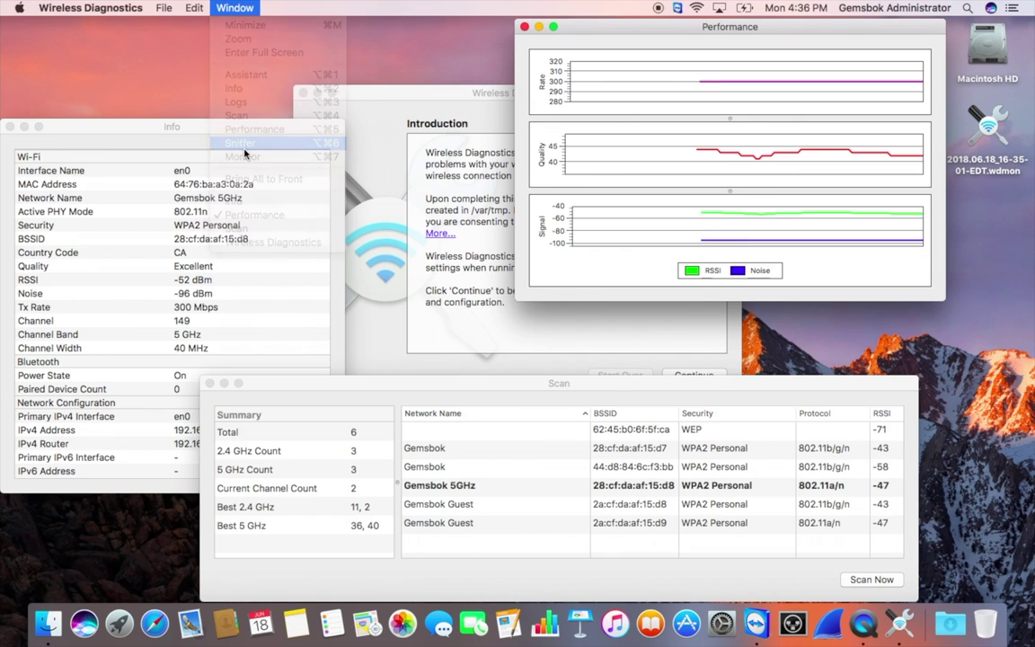
drag(416, 238, 213, 7)
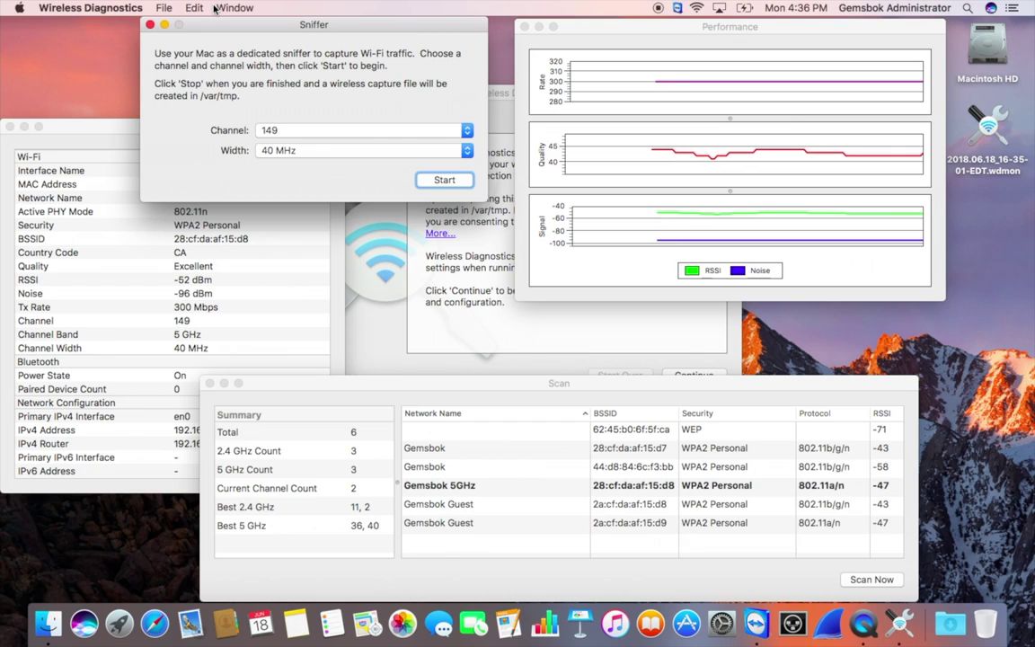
Set the sniffer to channel 6 with a 20 MHz width
click(296, 130)
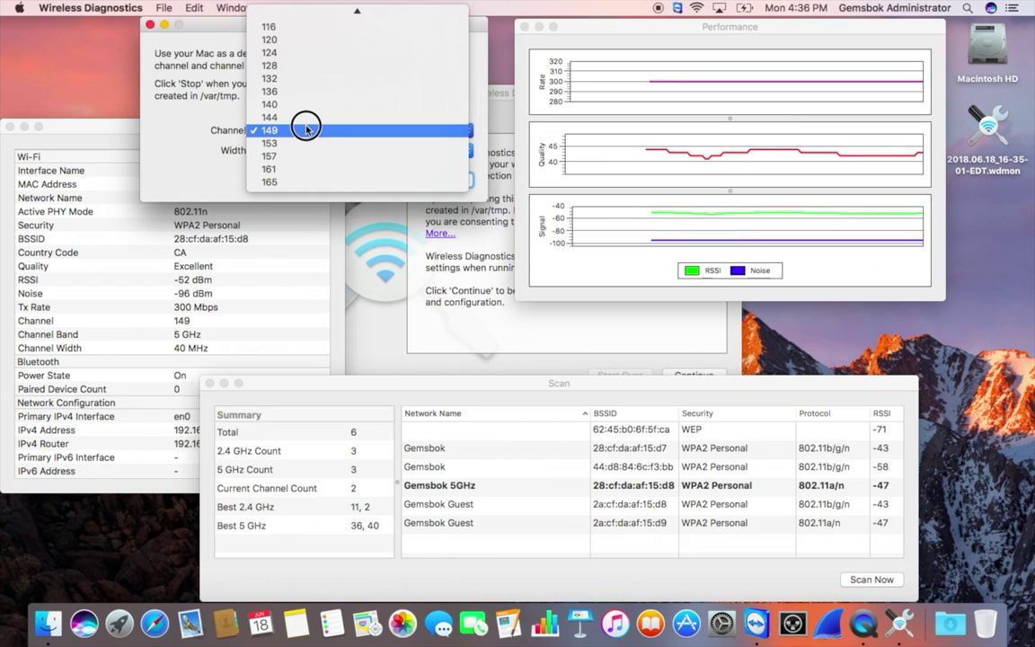
mouse_move(310, 7)
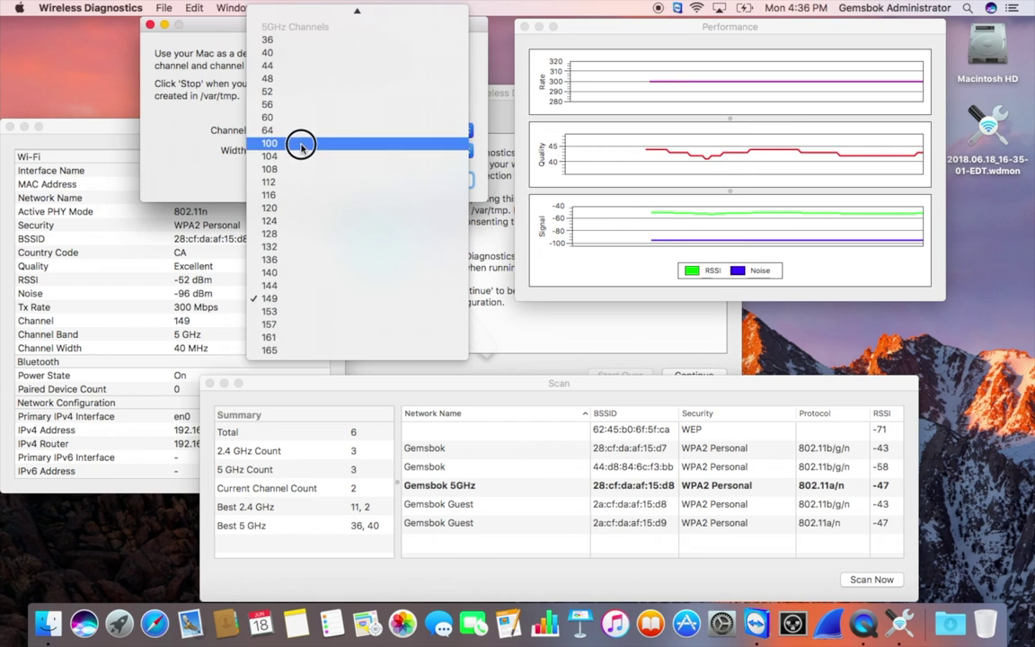
click(143, 94)
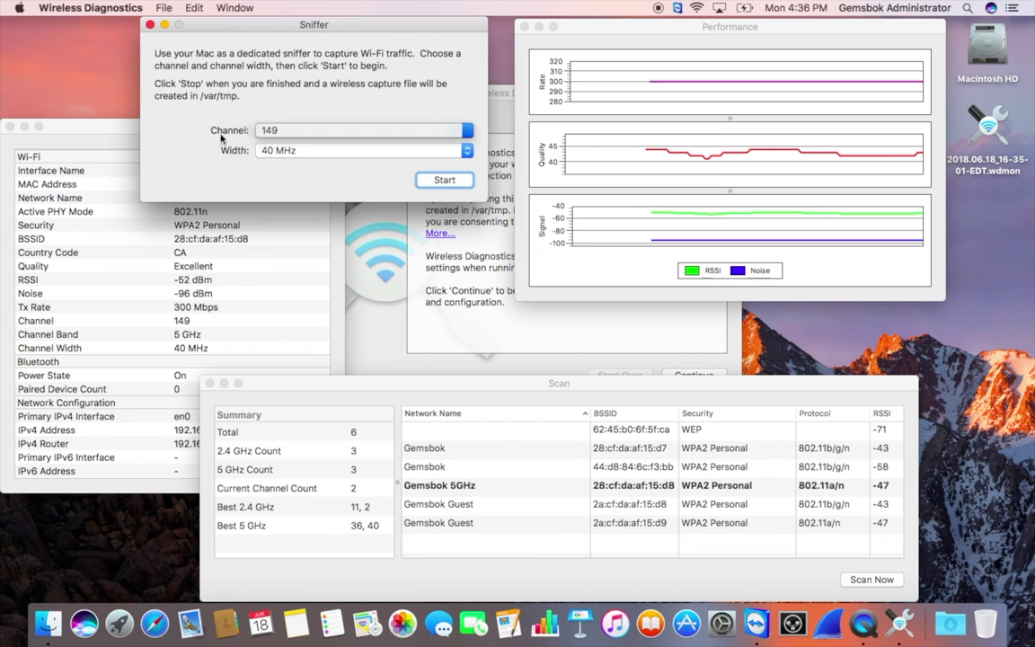
click(306, 151)
click(161, 127)
click(288, 130)
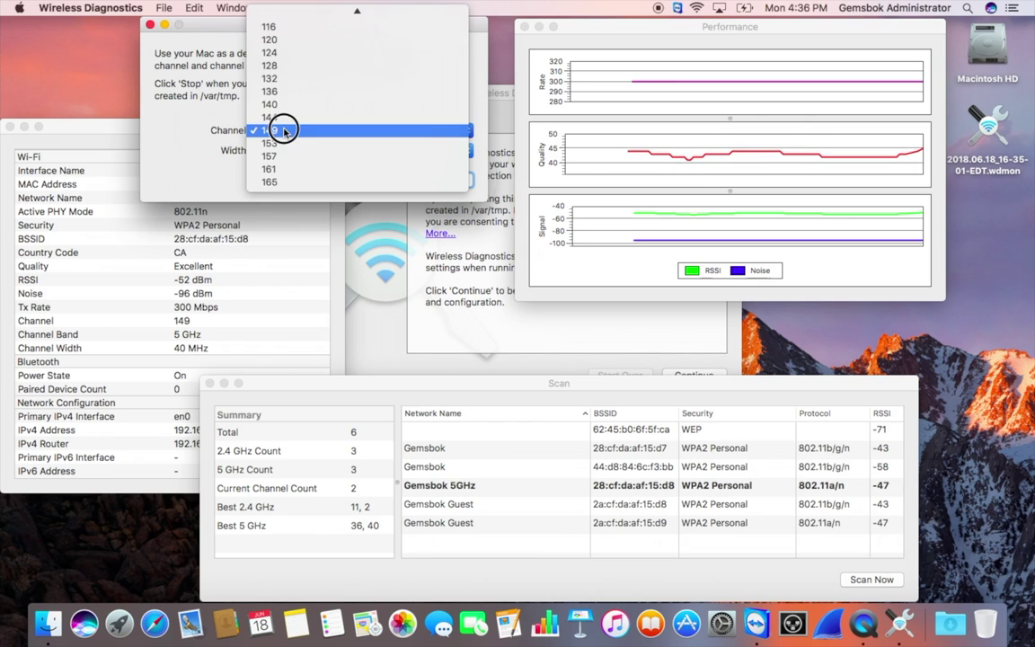
mouse_move(292, 4)
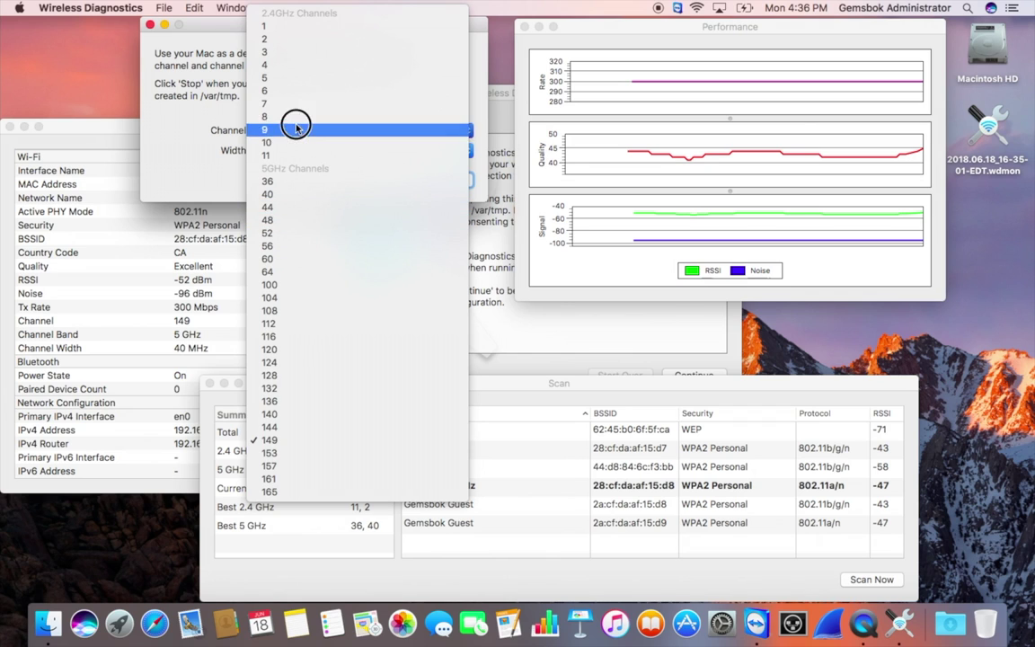
click(295, 92)
click(296, 149)
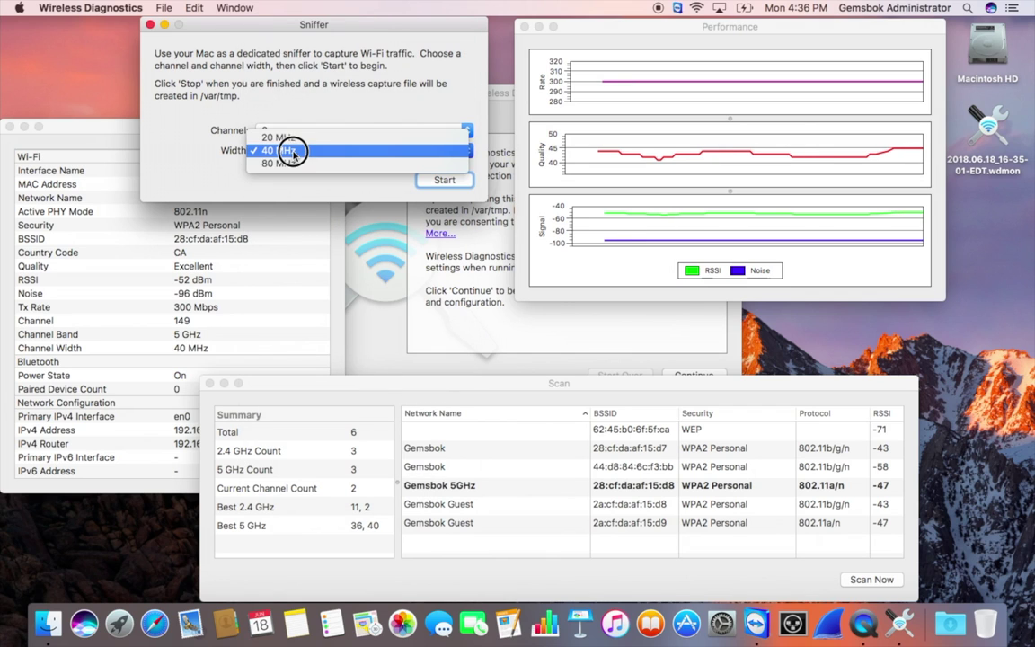
click(262, 138)
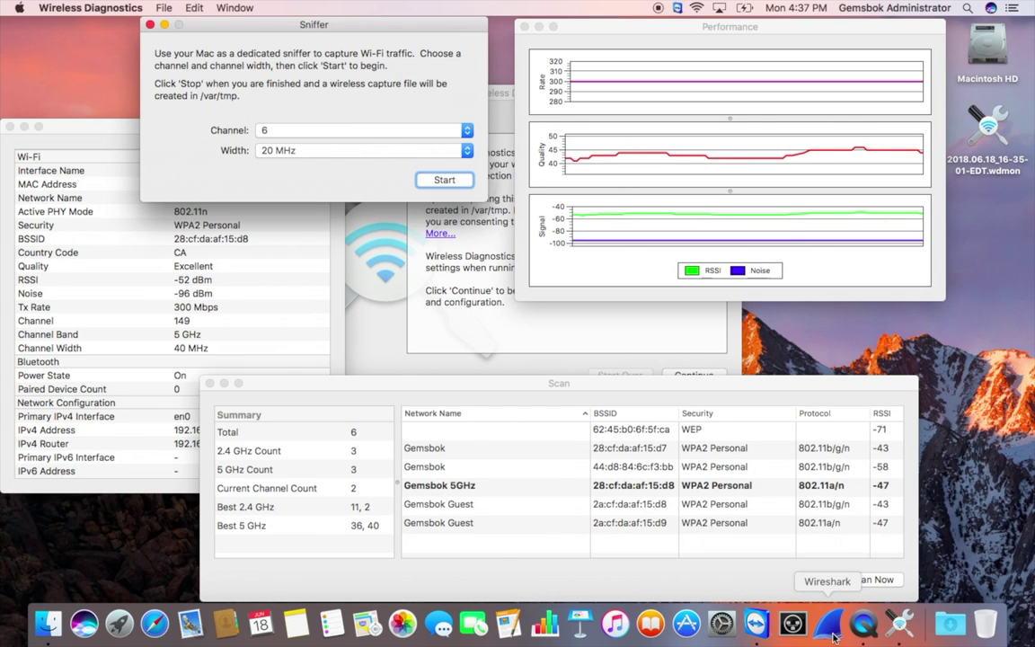
Close the Sniffer, open the Monitor overlay, and drag it down and to the right
click(150, 25)
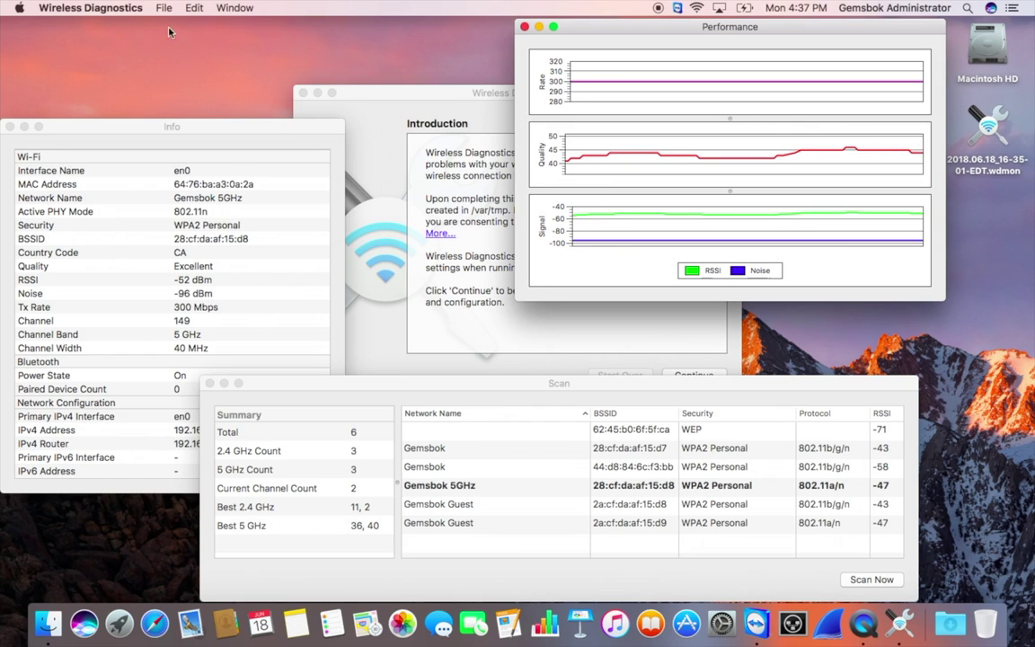
click(225, 7)
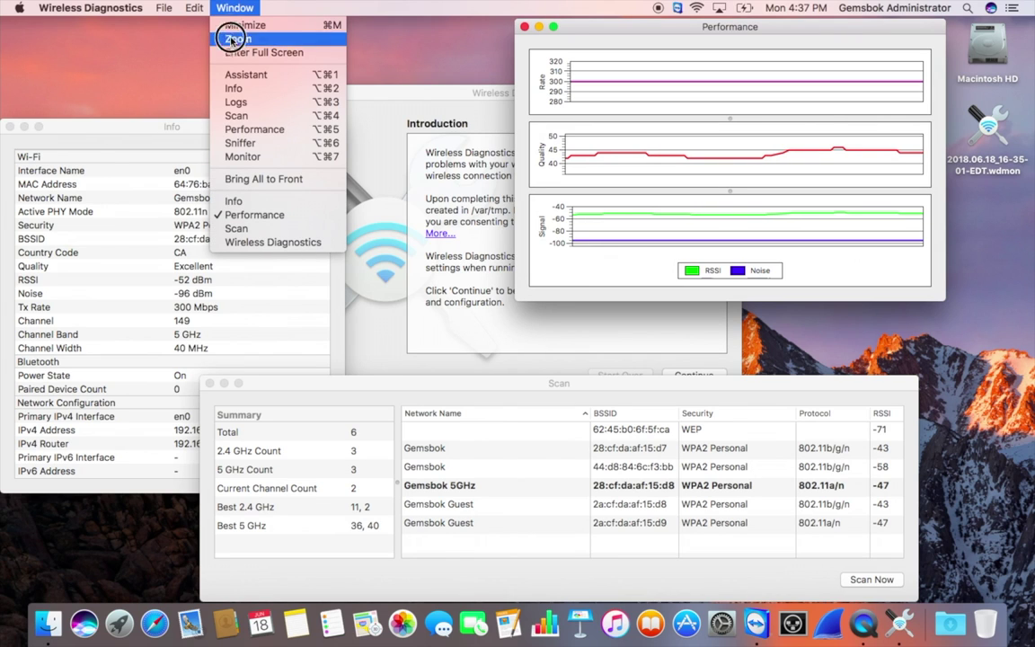
click(246, 160)
drag(415, 276, 702, 319)
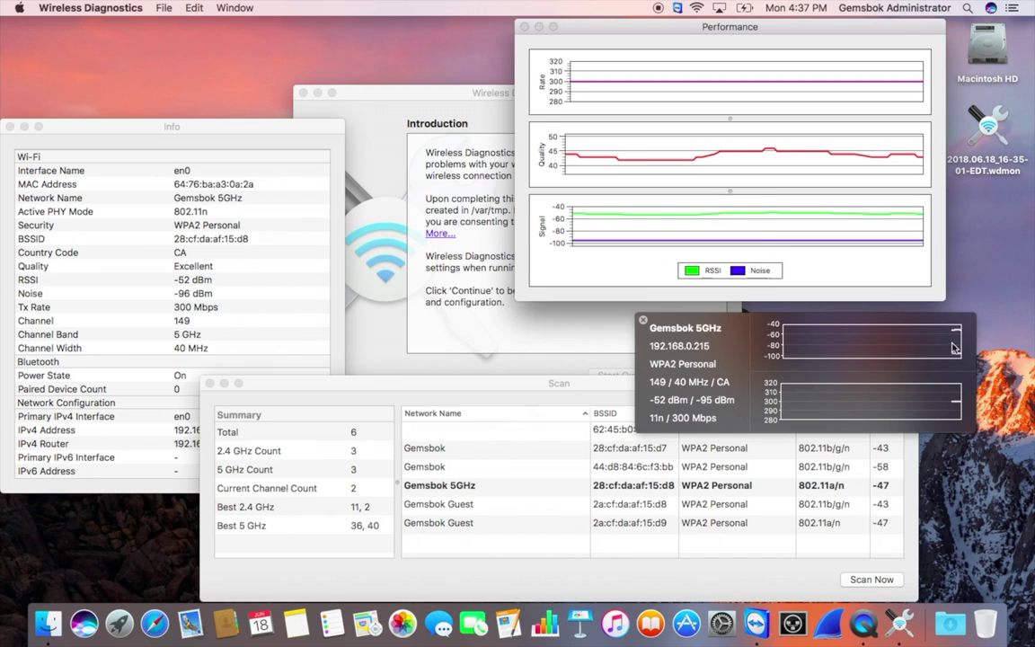
Drag the Monitor HUD to the top-left corner, showing Gemsbok at -68 dBm, 78 Mbps
drag(855, 322, 220, 32)
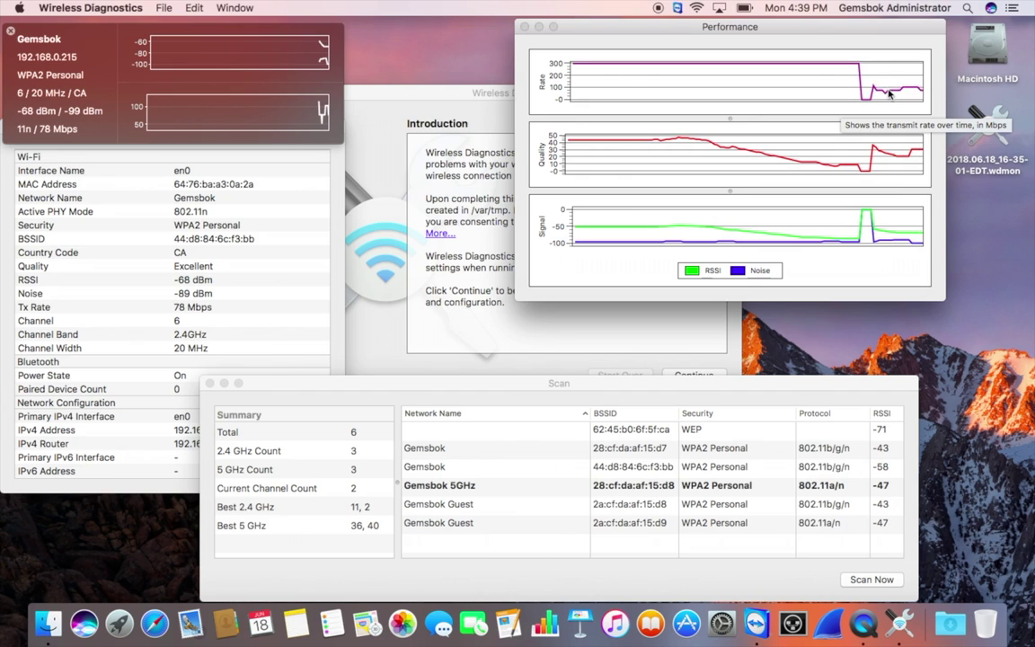
Show the nearby Wi-Fi networks list from the menu bar, then close it while staying connected to Gemsbok
click(696, 9)
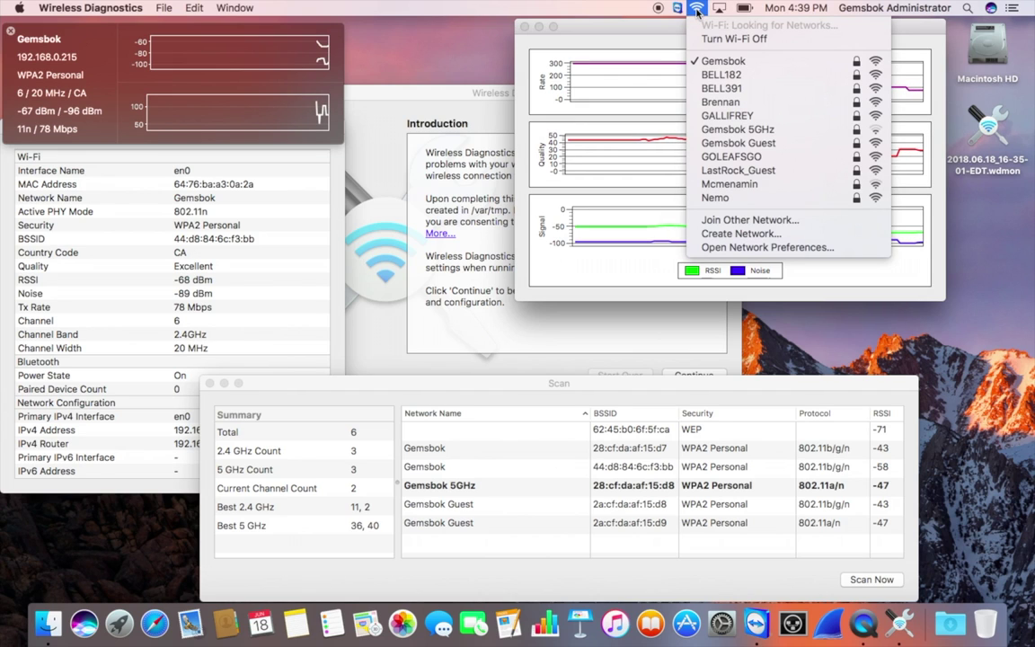
click(696, 10)
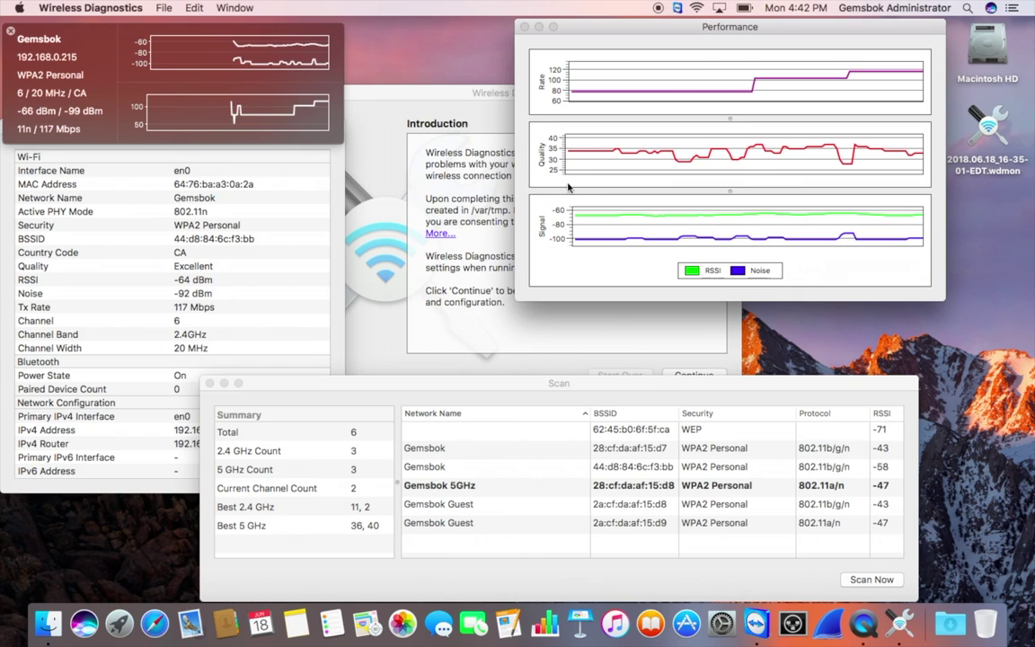
Open the Wireless Diagnostics menu and dismiss it without choosing any item
click(131, 9)
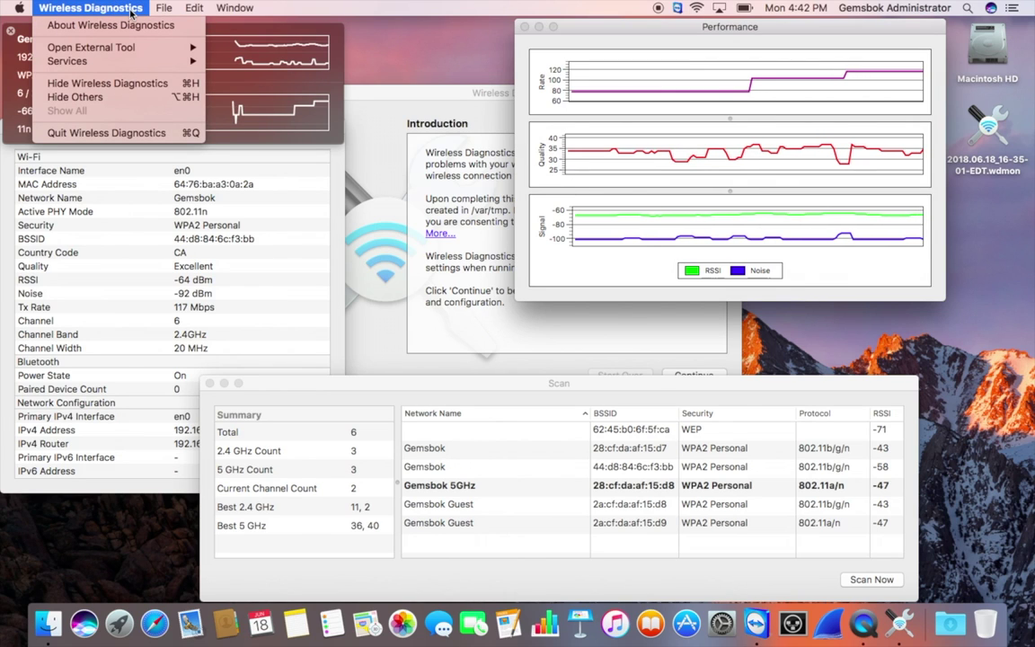
click(132, 11)
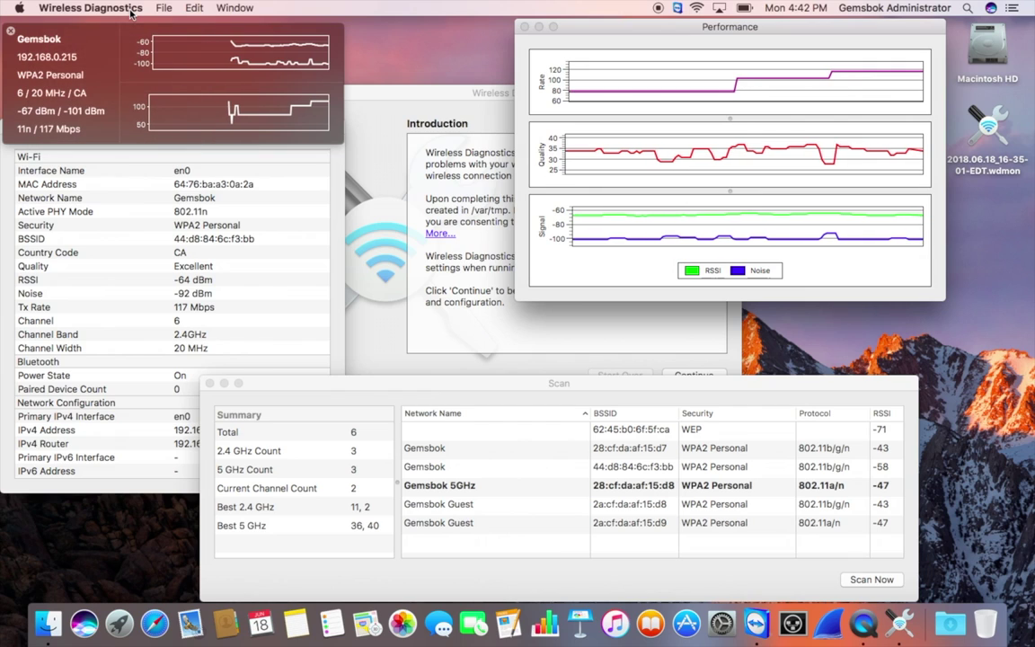